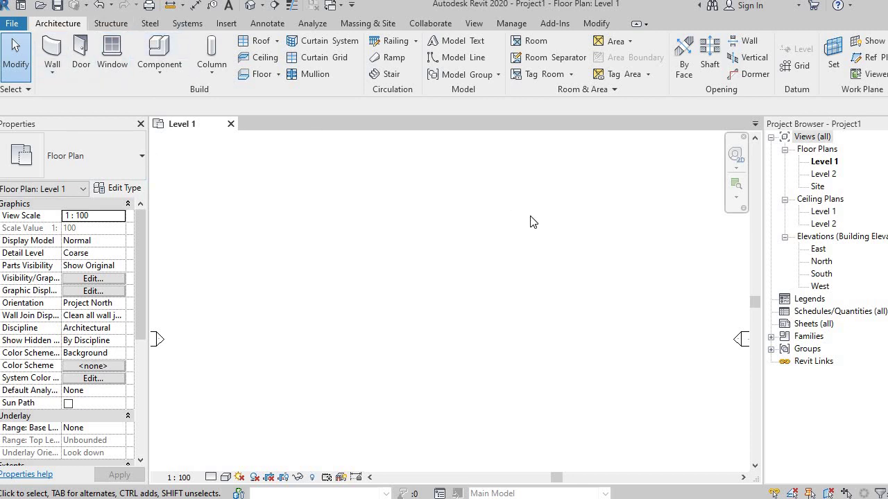
- Start an architectural wall and choose the Curtain Wall type for it
left_click(55, 72)
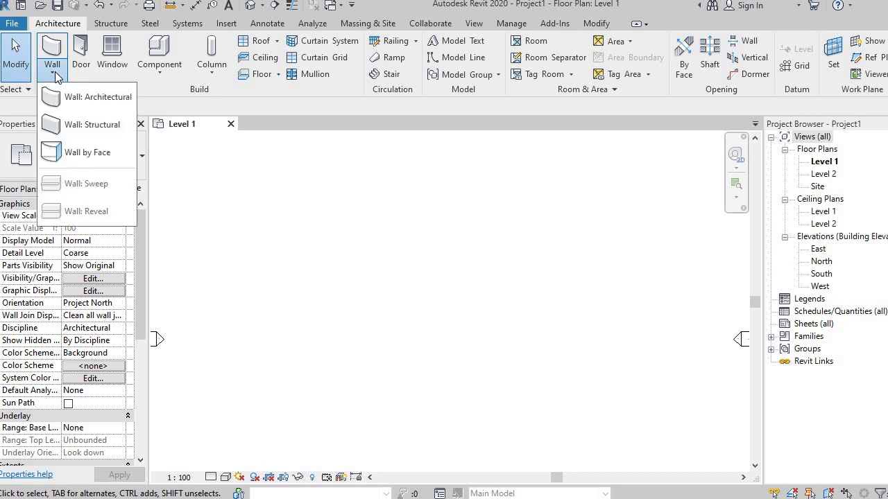
left_click(117, 98)
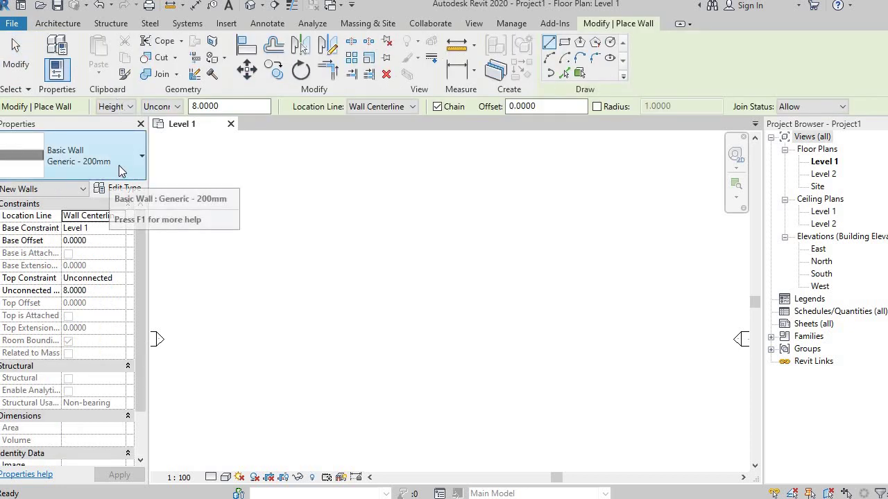
left_click(138, 167)
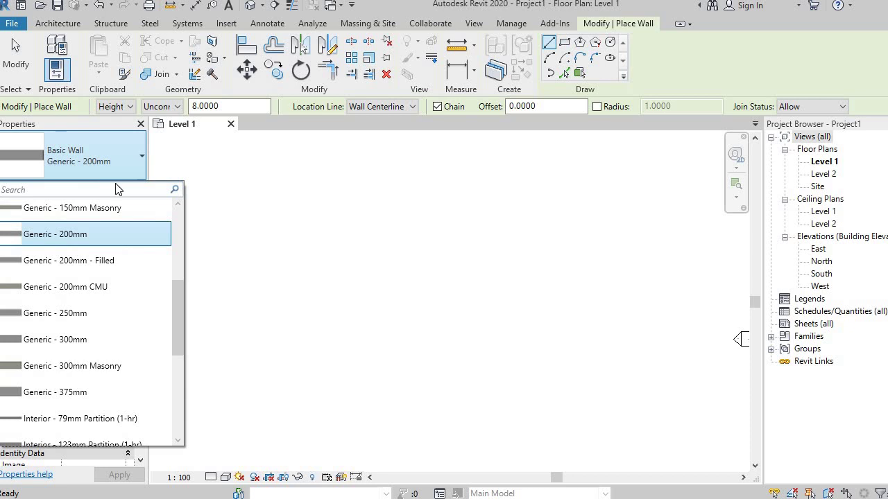
scroll(93, 259, "down", 2)
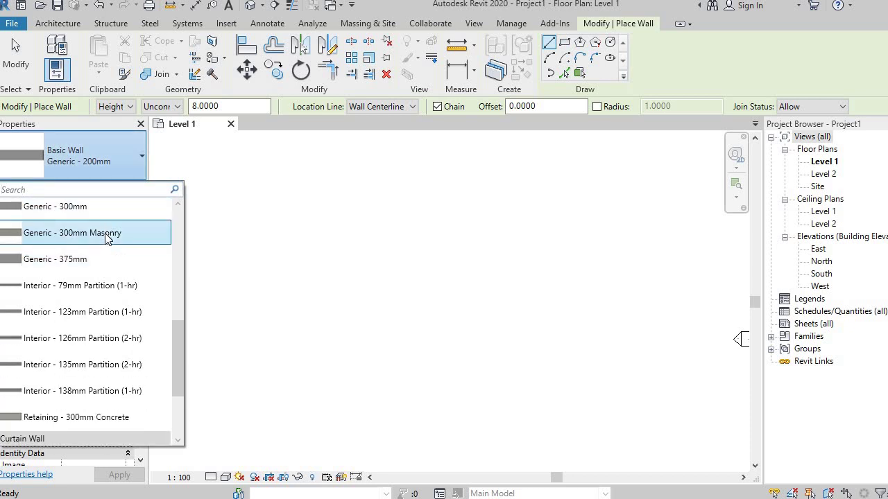
scroll(99, 229, "up", 2)
scroll(97, 263, "down", 4)
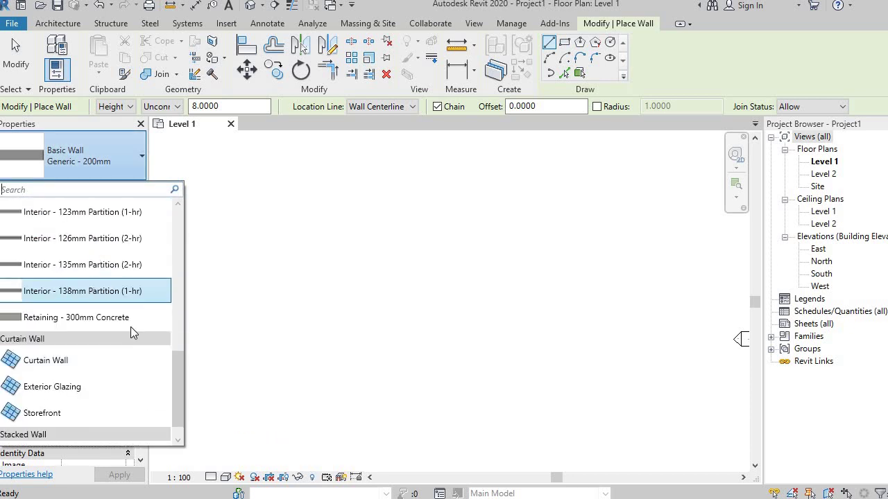
scroll(125, 333, "down", 1)
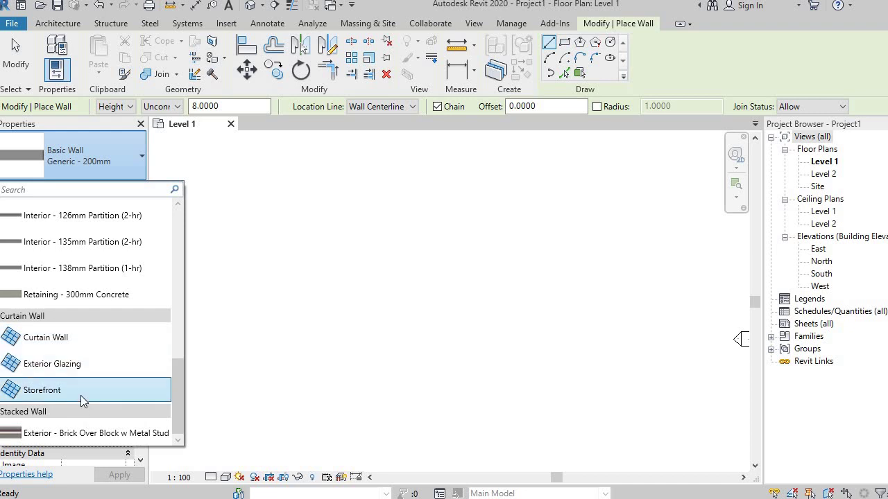
mouse_move(74, 340)
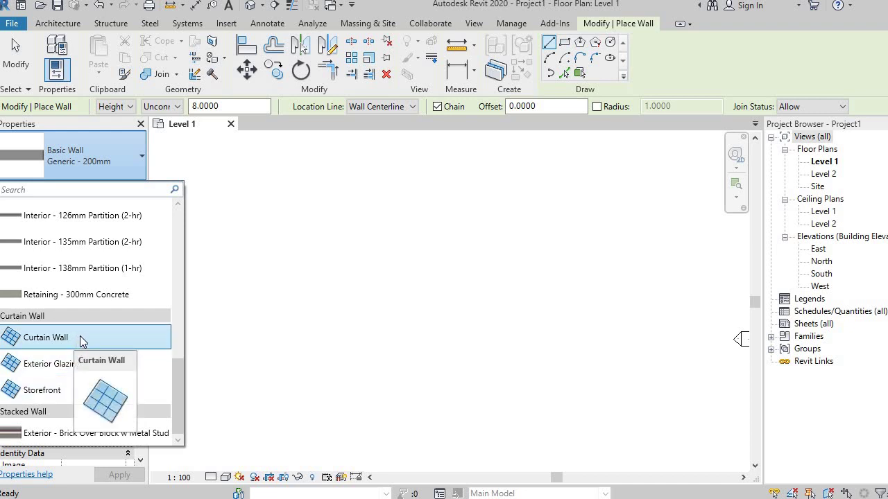
left_click(79, 336)
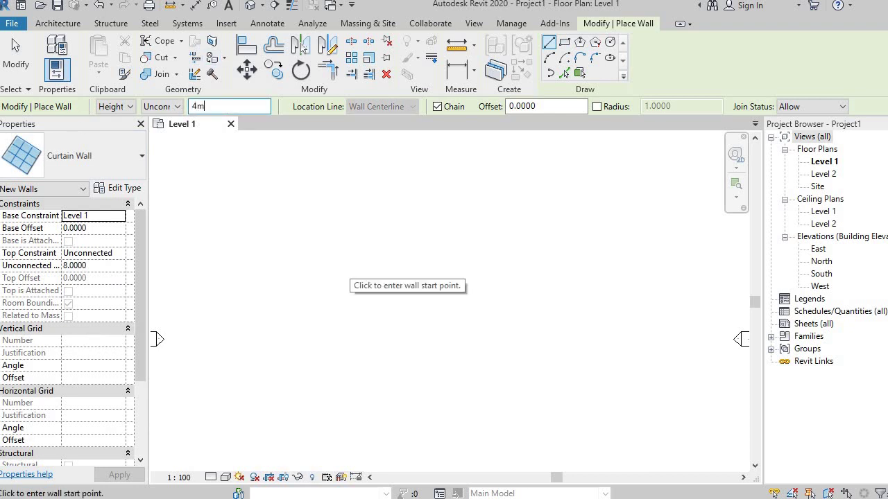
- Set the wall height up to Level 2 and draw a horizontal curtain wall about 7.2 m long
left_click(165, 108)
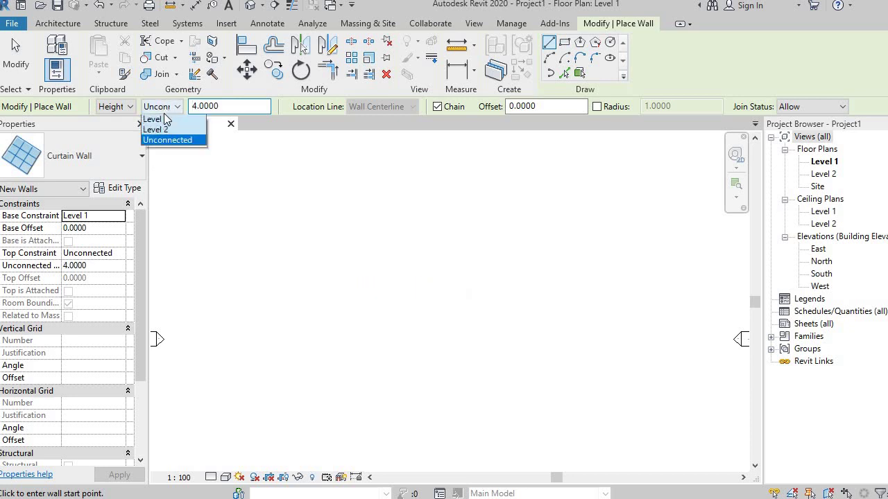
left_click(161, 129)
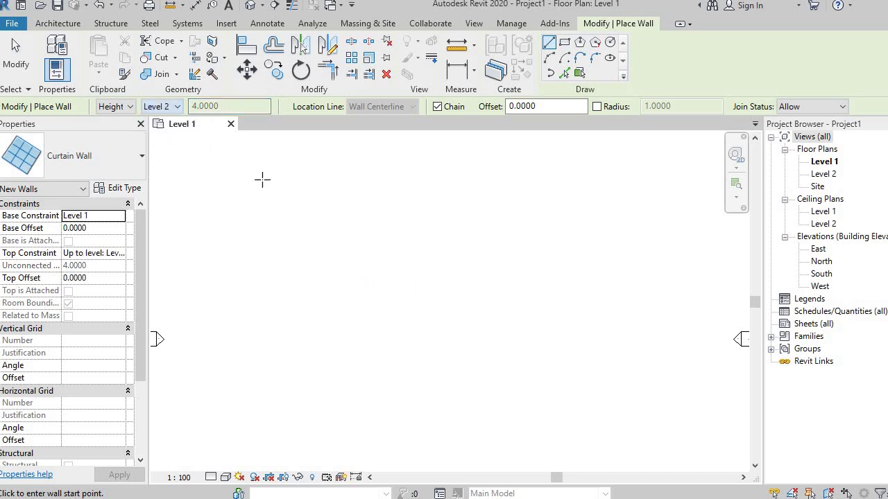
left_click(337, 219)
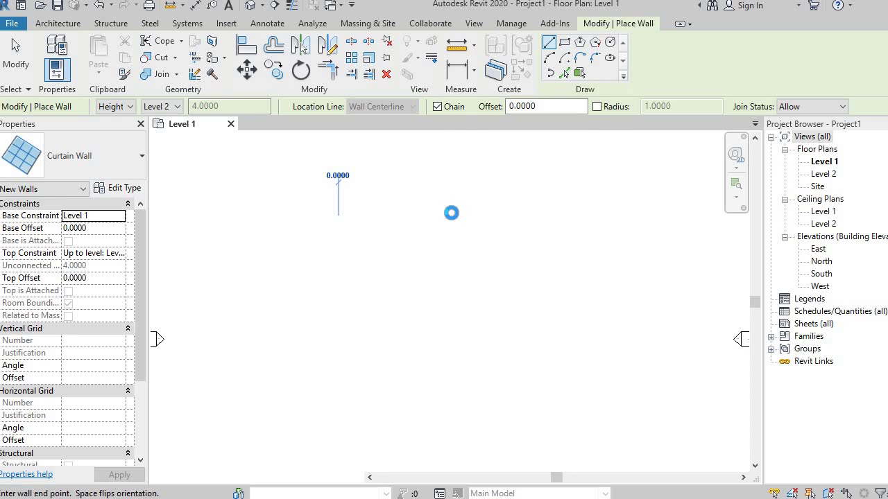
scroll(448, 215, "up", 3)
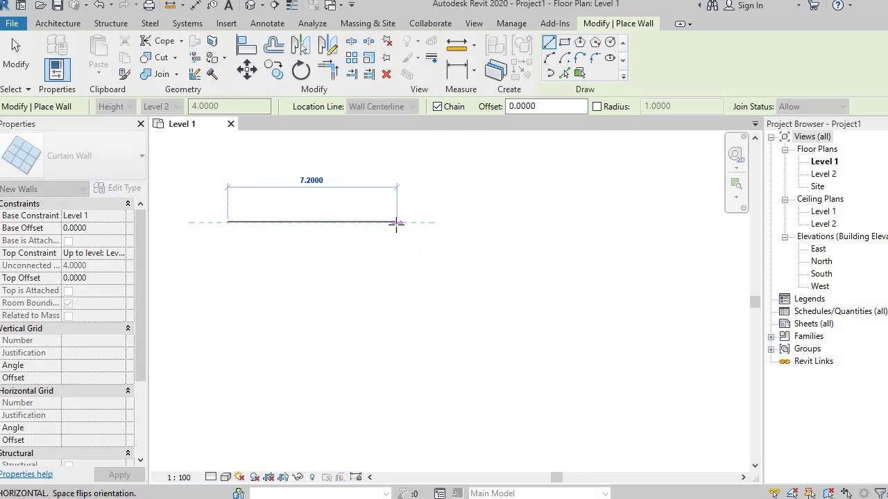
left_click(417, 252)
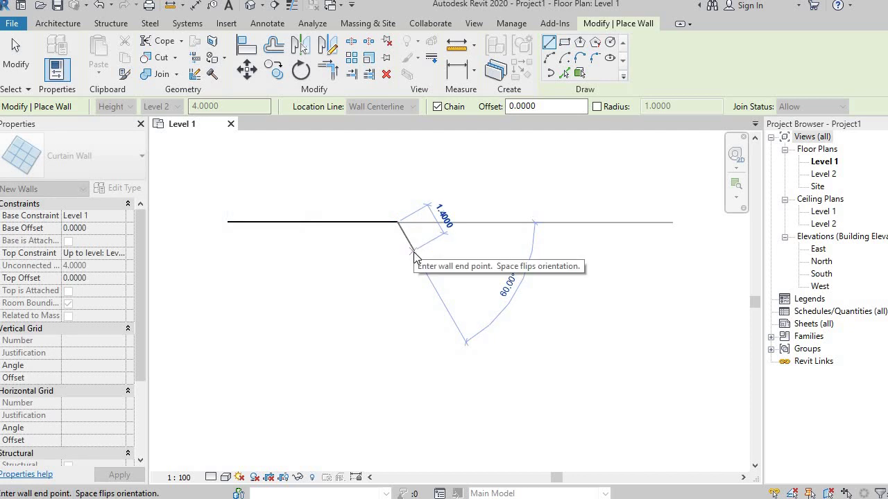
key("Escape")
- Draw an Exterior Glazing curtain wall parallel to and below the first wall, aligned with both of its ends
left_click(58, 23)
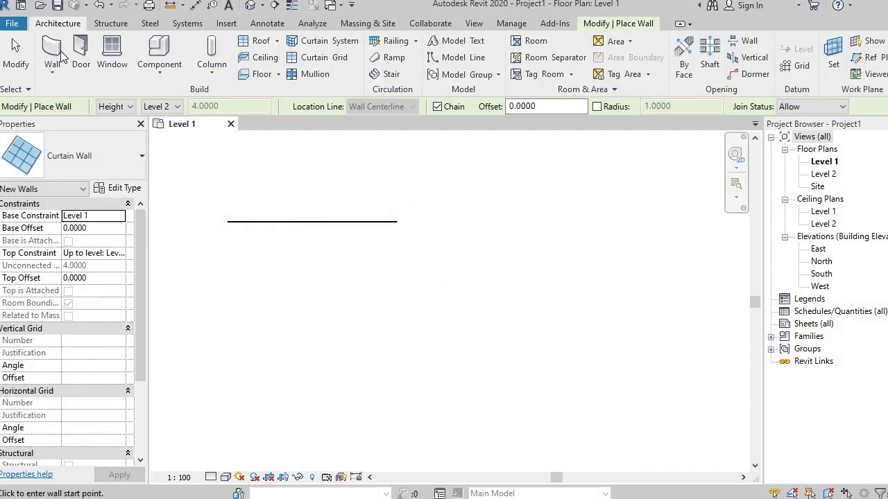
left_click(59, 70)
left_click(87, 94)
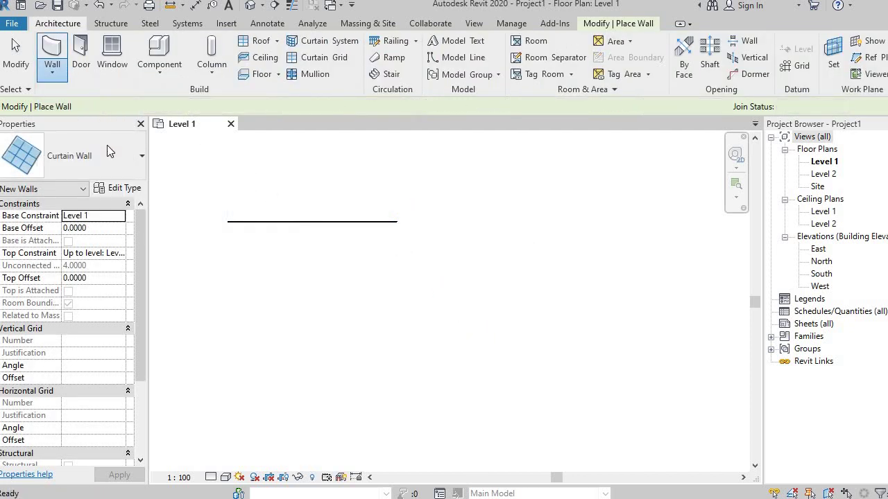
left_click(122, 172)
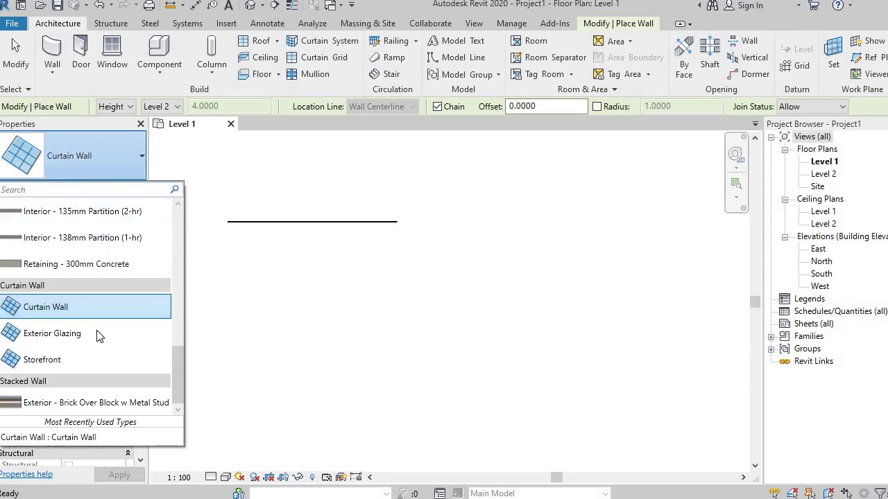
left_click(97, 333)
scroll(232, 258, "up", 2)
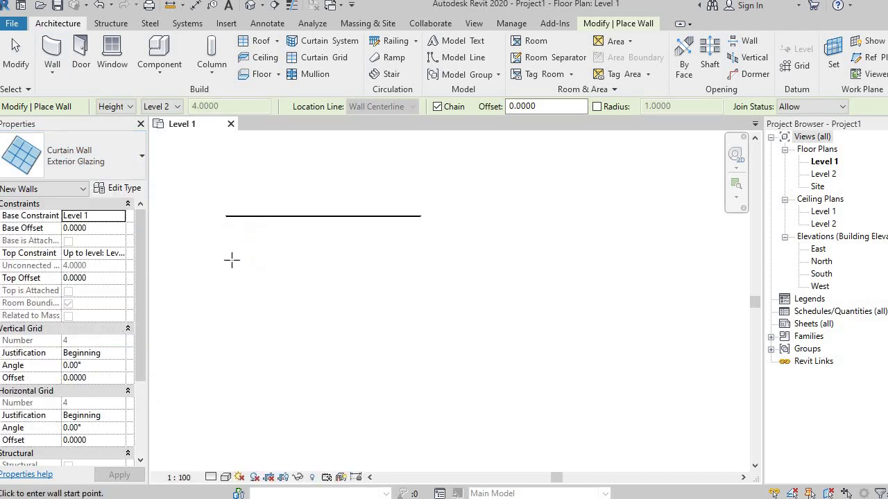
left_click(223, 255)
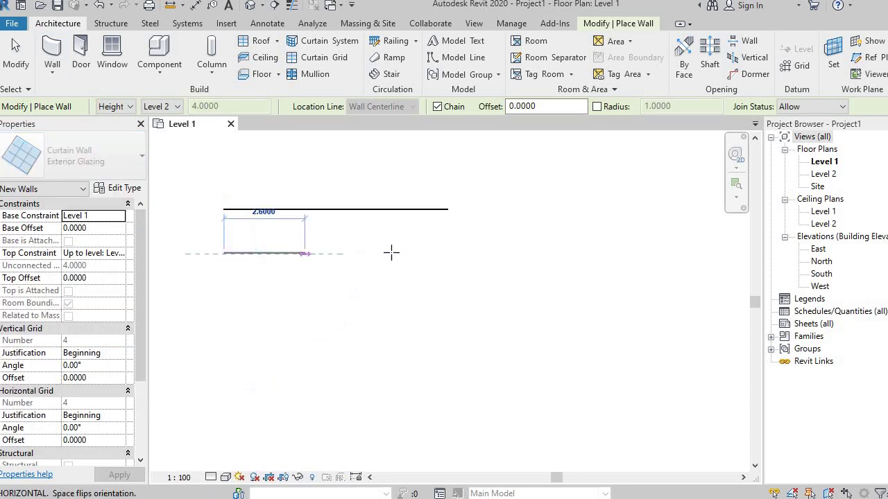
left_click(448, 253)
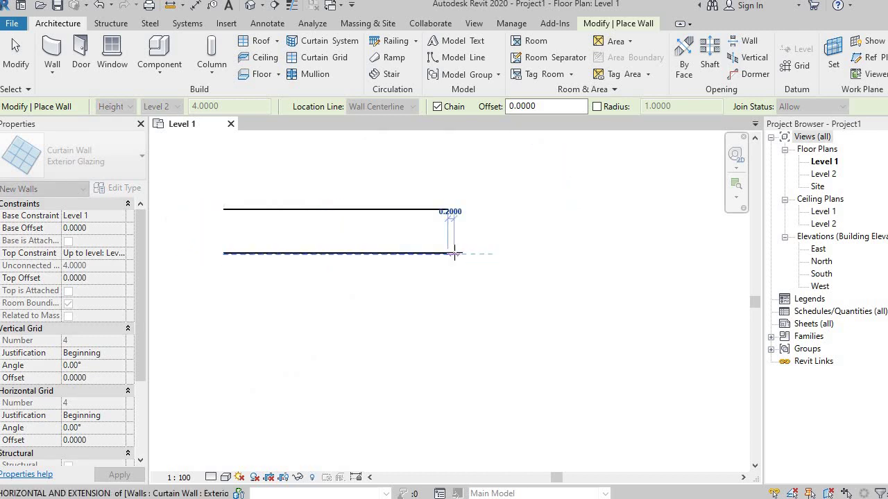
key("Escape")
- Draw a Storefront curtain wall about 7.2 m long, parallel to and about 1.3 m below the Exterior Glazing wall
left_click(86, 161)
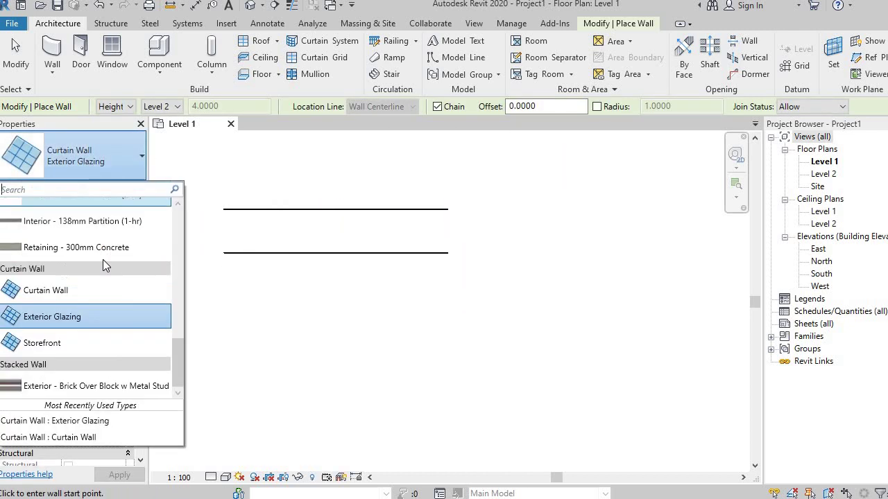
left_click(99, 343)
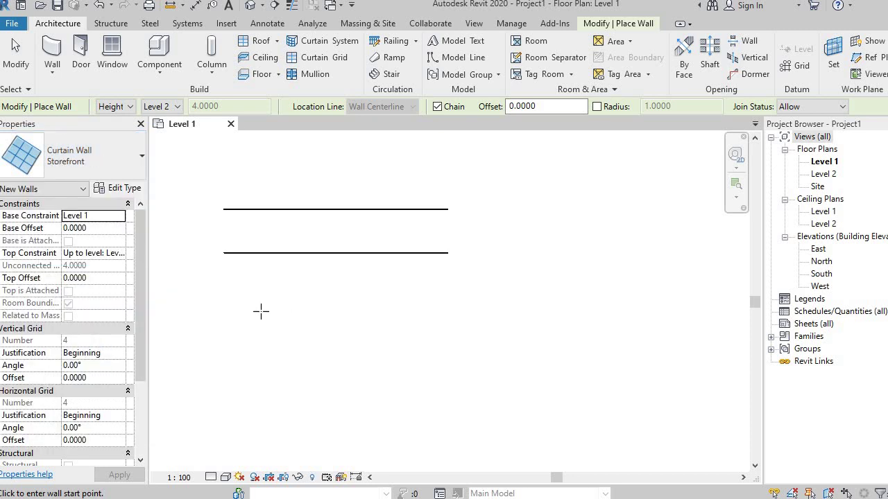
left_click(224, 294)
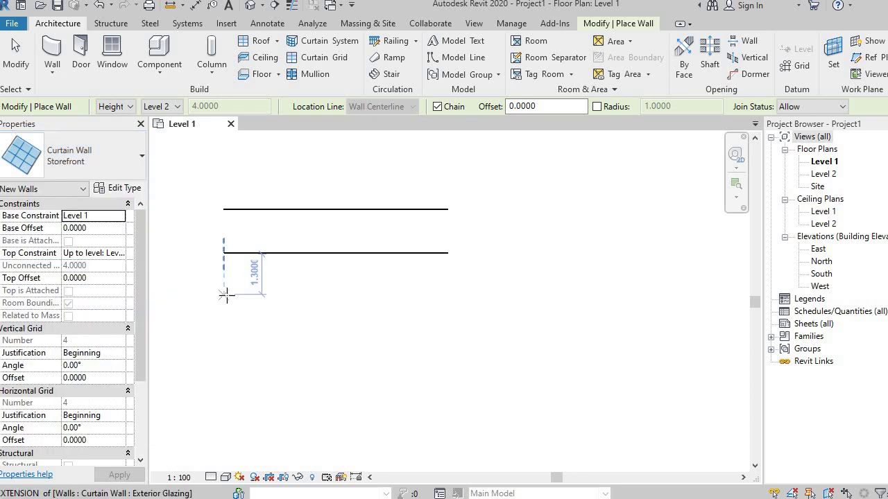
left_click(450, 295)
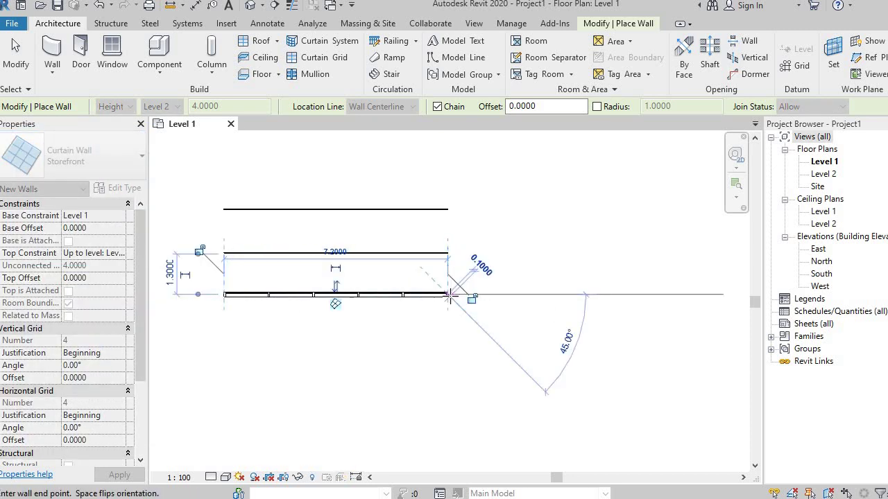
key("Escape")
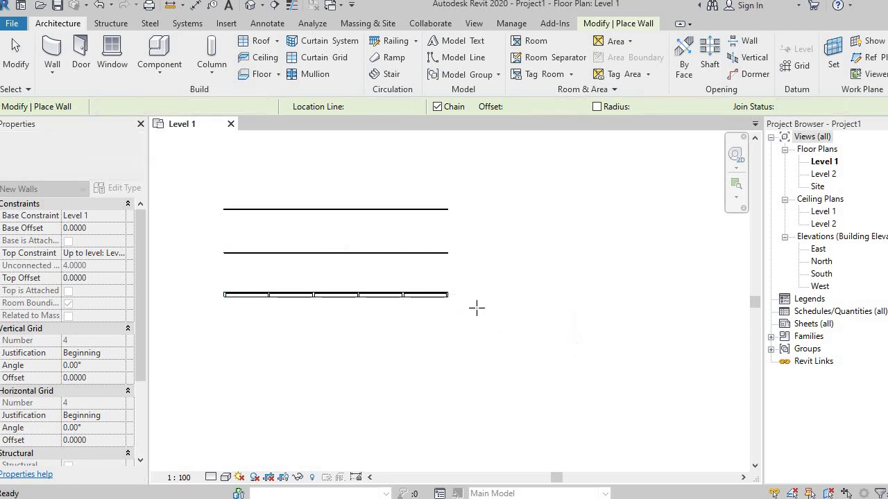
- Open the default 3D view, end wall placement and change the visual style so the walls display with filled surfaces
left_click(251, 7)
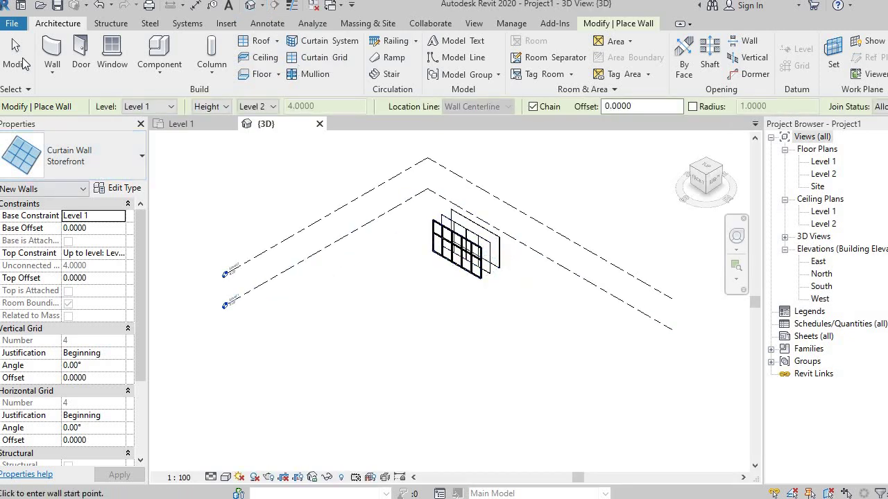
left_click(23, 64)
scroll(490, 253, "up", 4)
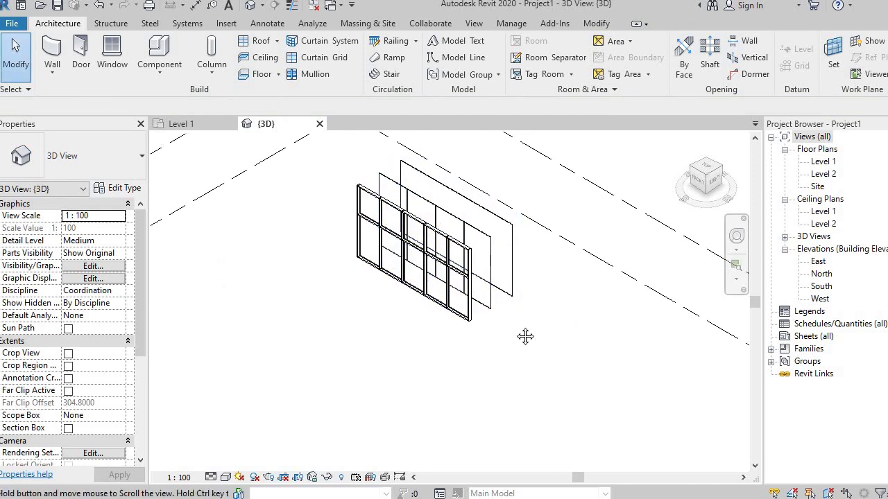
middle_click_drag(525, 336, 459, 354)
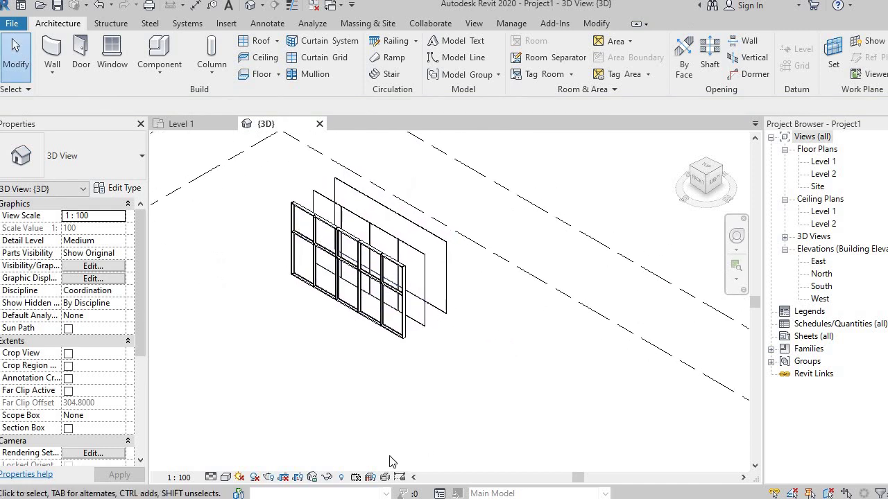
left_click(226, 478)
left_click(249, 450)
- Examine the three curtain wall types in 3D, looking closely at the upper corner of the rear plain curtain wall
scroll(380, 310, "up", 3)
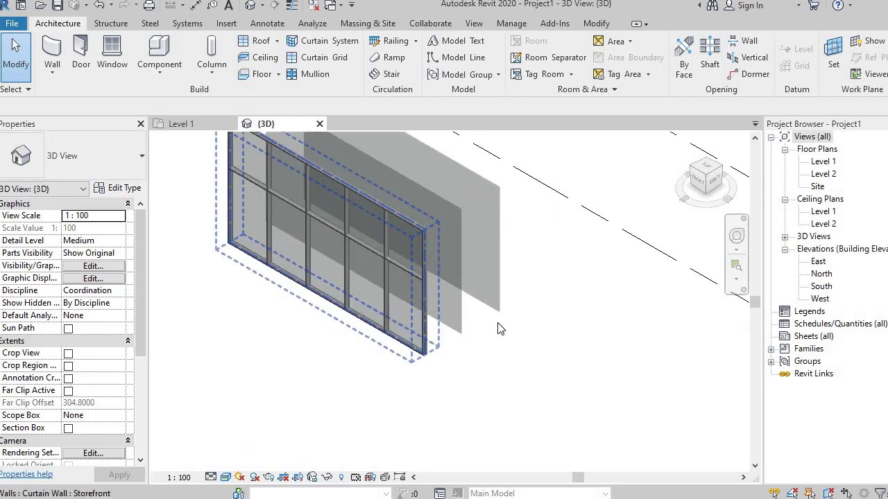
middle_click_drag(545, 321, 480, 389)
scroll(481, 365, "up", 3)
scroll(481, 371, "down", 4)
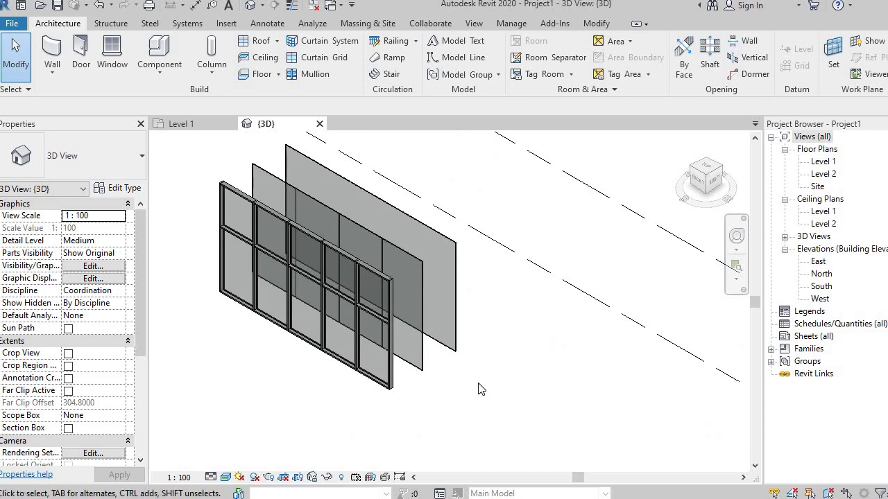
scroll(485, 379, "up", 2)
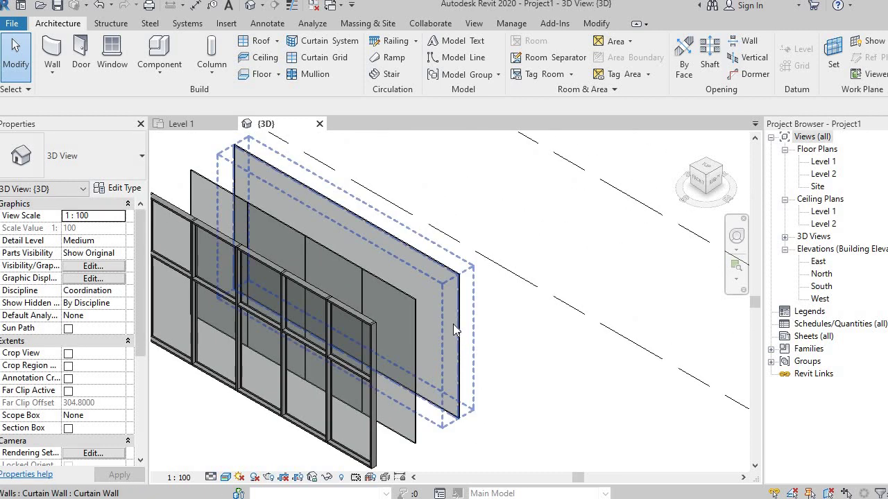
left_click(453, 324)
scroll(406, 225, "up", 3)
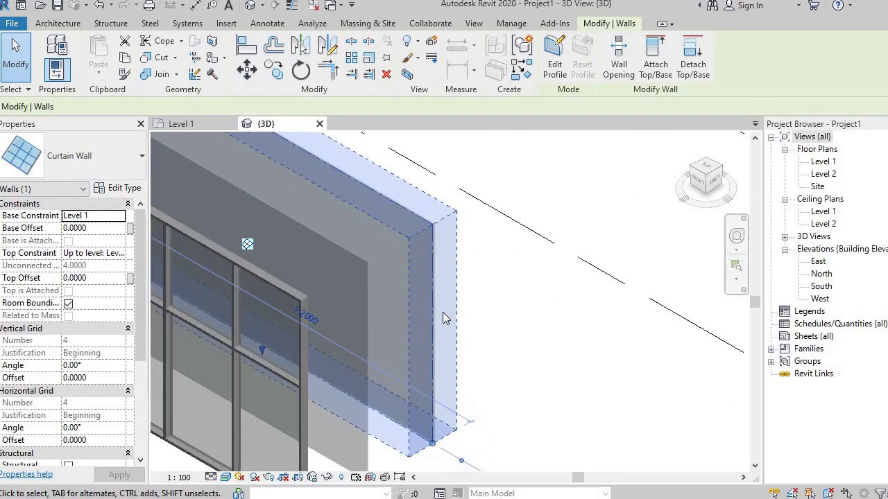
scroll(406, 226, "up", 2)
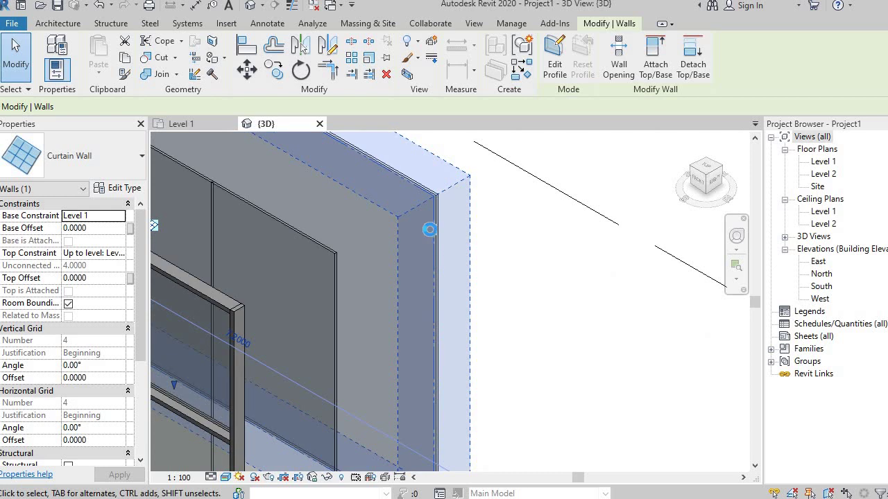
scroll(433, 240, "up", 5)
middle_click_drag(438, 267, 574, 285)
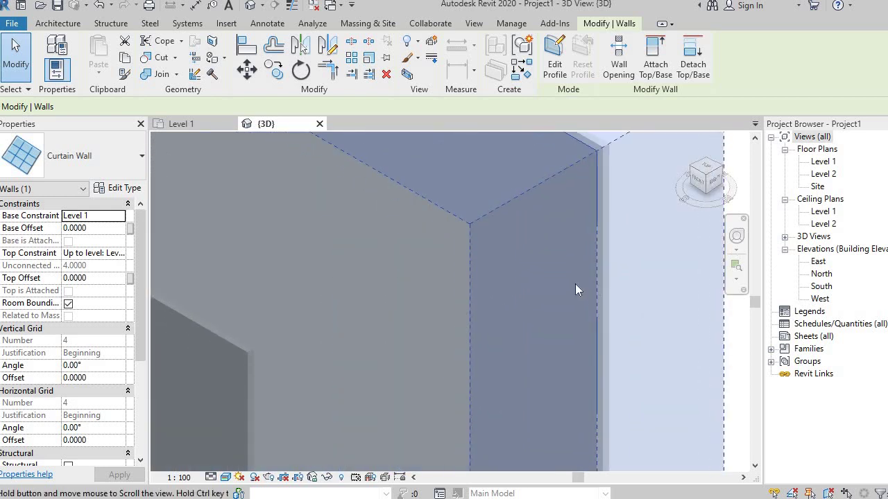
scroll(567, 304, "down", 5)
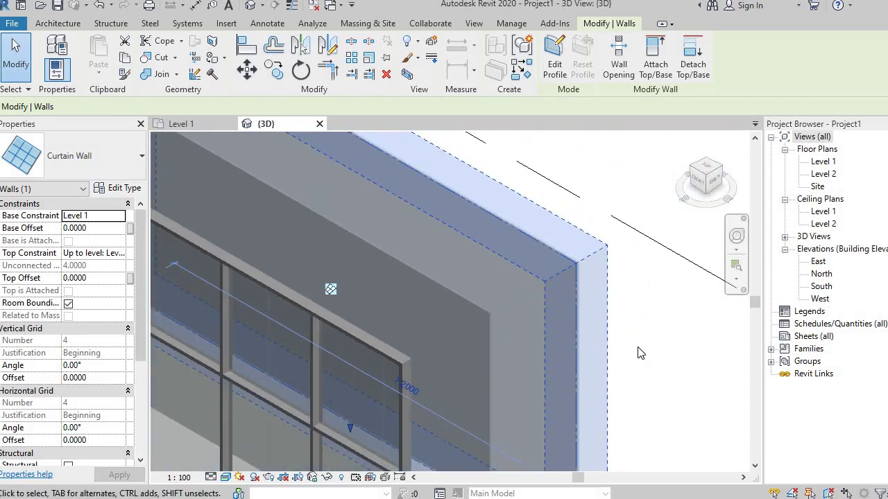
left_click(636, 360)
middle_click_drag(635, 354, 654, 310)
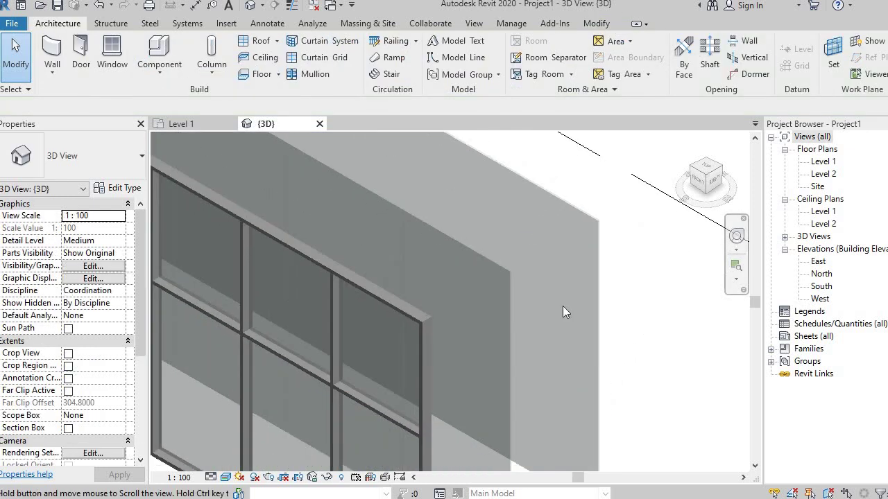
- Select the Exterior Glazing wall and examine its vertical grid line and upper edge up close
left_click(502, 278)
scroll(421, 317, "up", 3)
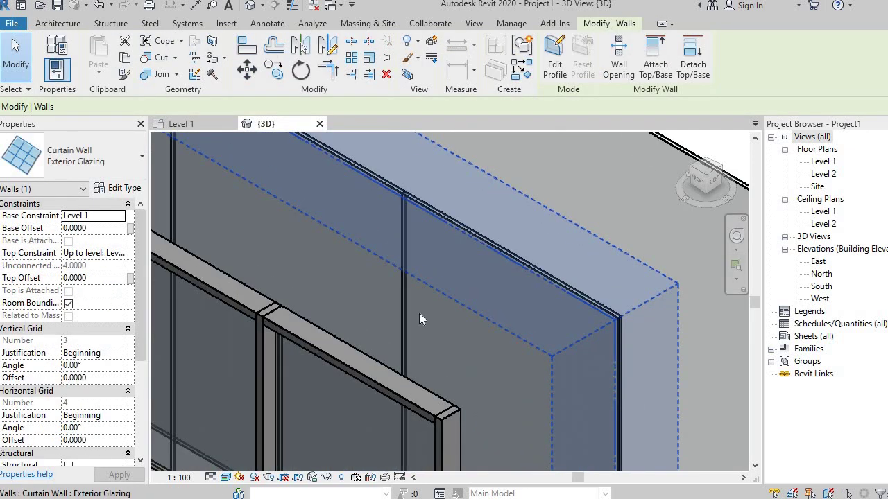
scroll(400, 200, "up", 3)
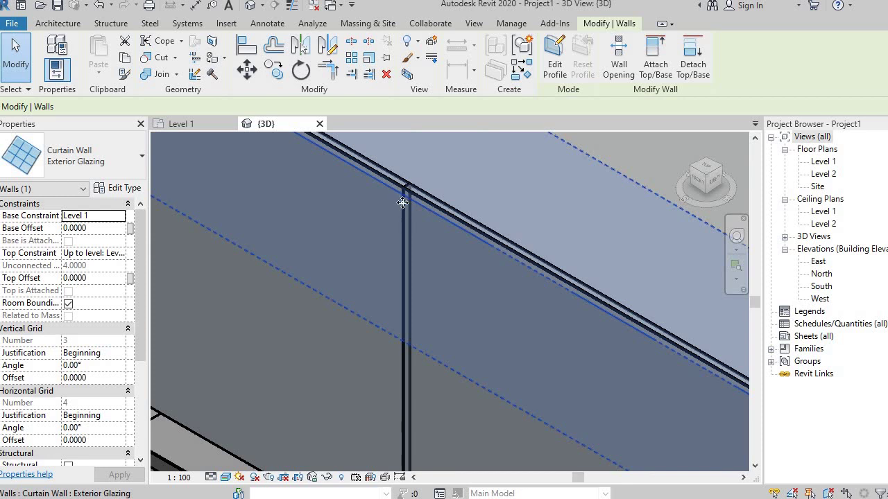
scroll(407, 249, "up", 3)
scroll(409, 265, "down", 5)
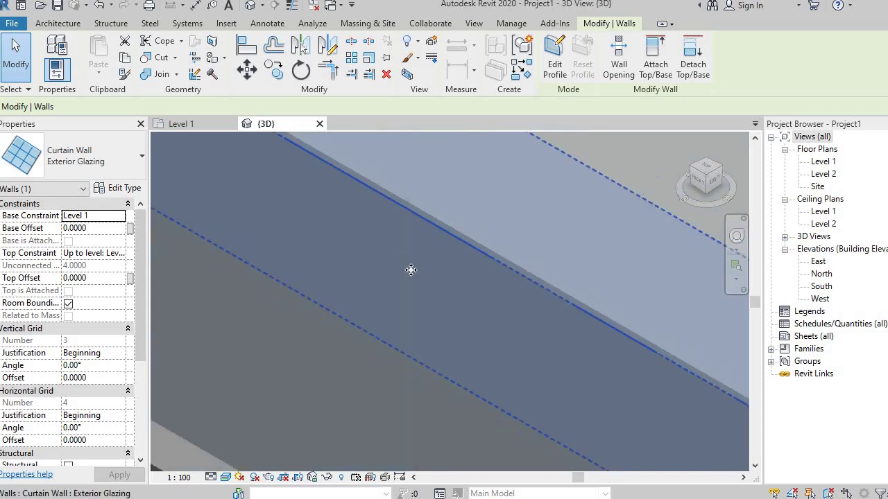
scroll(455, 288, "down", 6)
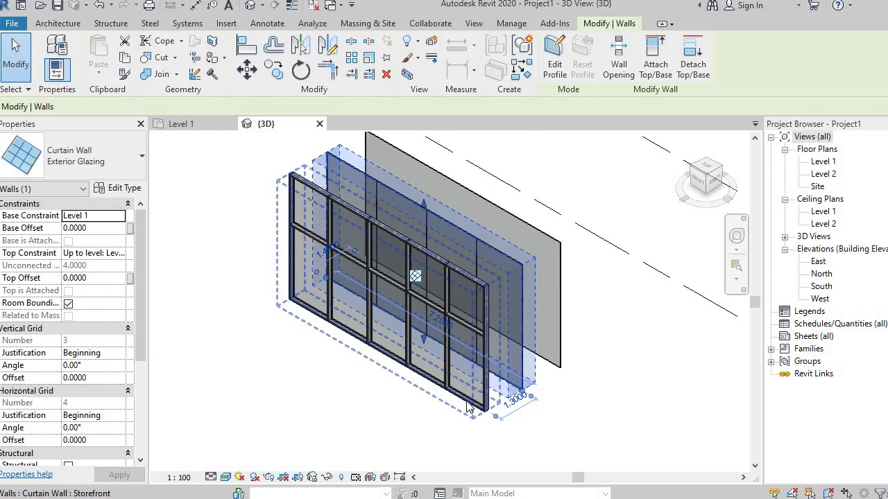
- Examine the front Storefront wall and its rectangular mullions, selecting a bottom mullion and the whole wall, and clear the selection
left_click(469, 402)
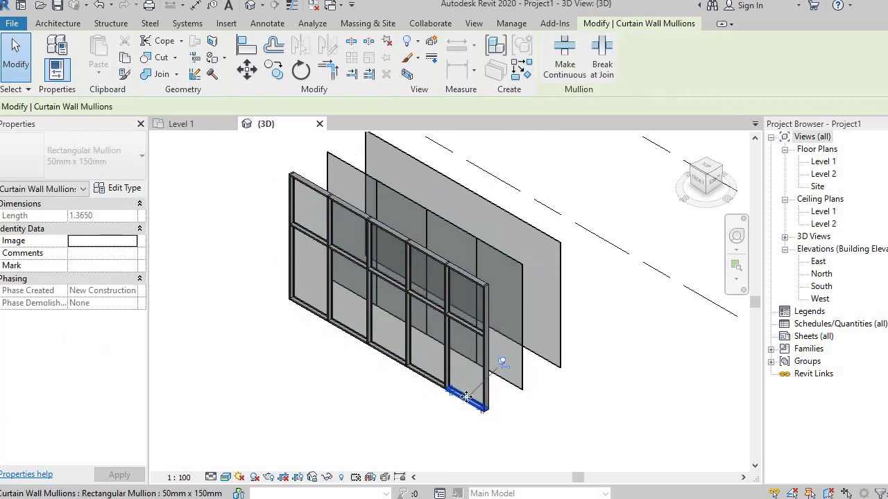
left_click(383, 377)
left_click(412, 292)
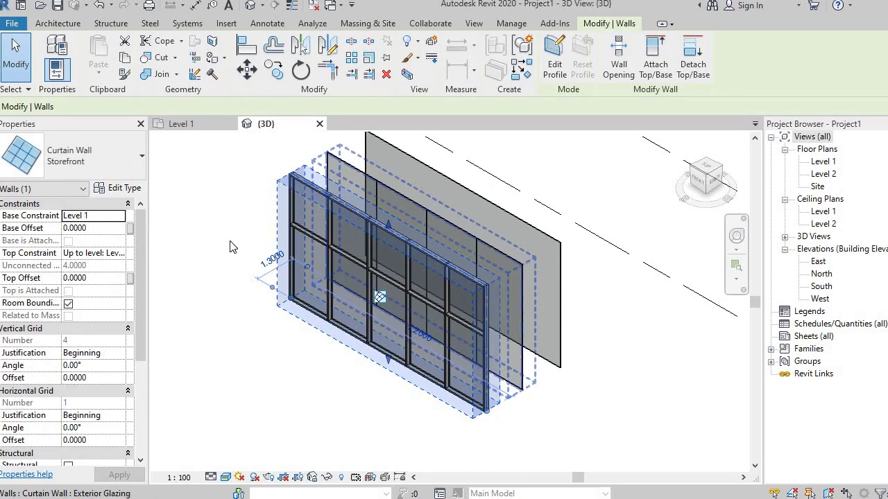
scroll(444, 341, "up", 3)
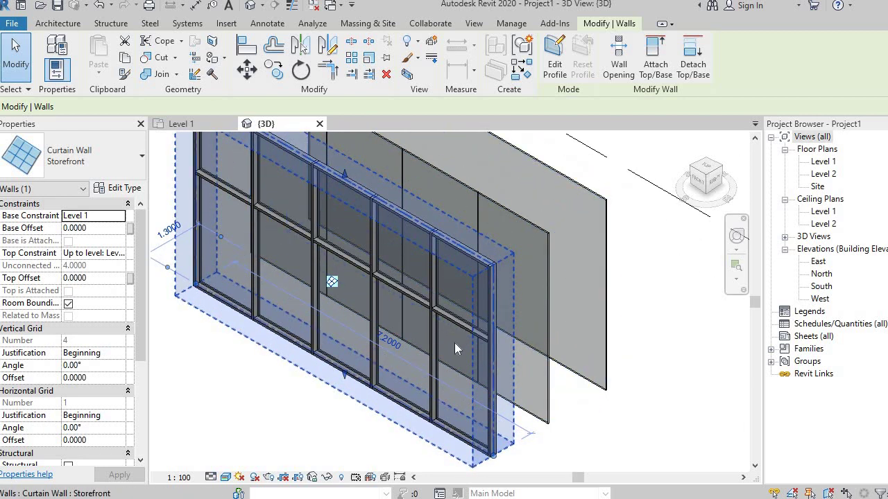
scroll(457, 362, "down", 2)
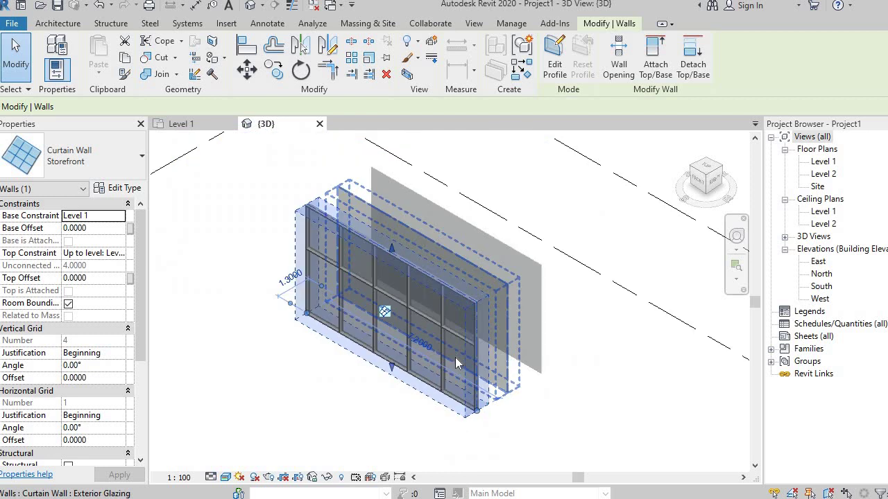
scroll(523, 392, "down", 1)
left_click(533, 400)
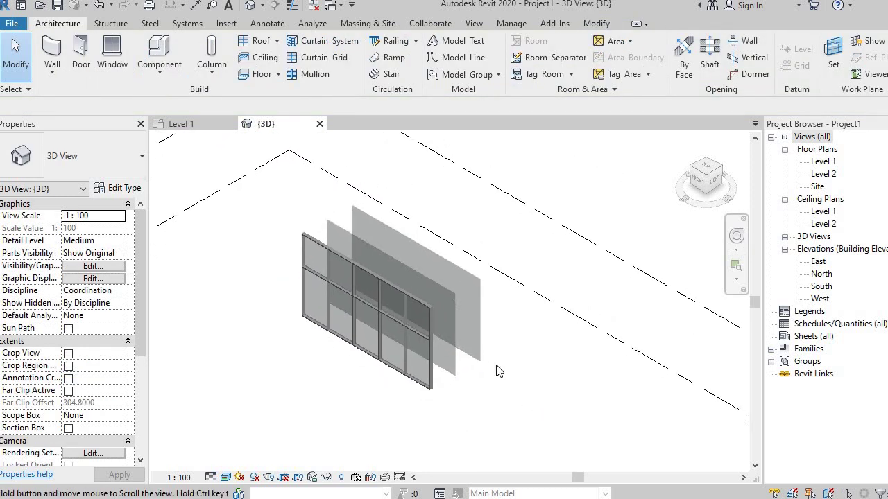
- Select the rear plain curtain wall, inspect its spacing dimension to the Exterior Glazing wall without changing it, and clear the selection
middle_click_drag(497, 366, 495, 359)
left_click(477, 277)
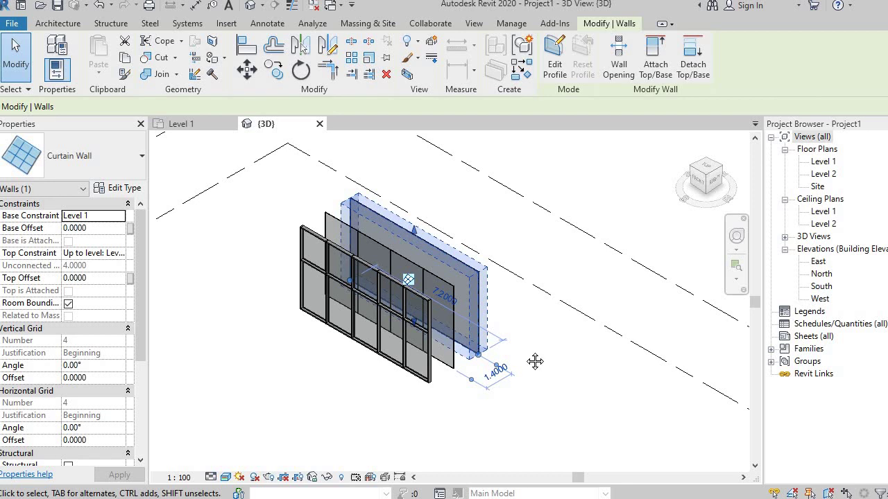
middle_click_drag(535, 361, 539, 357)
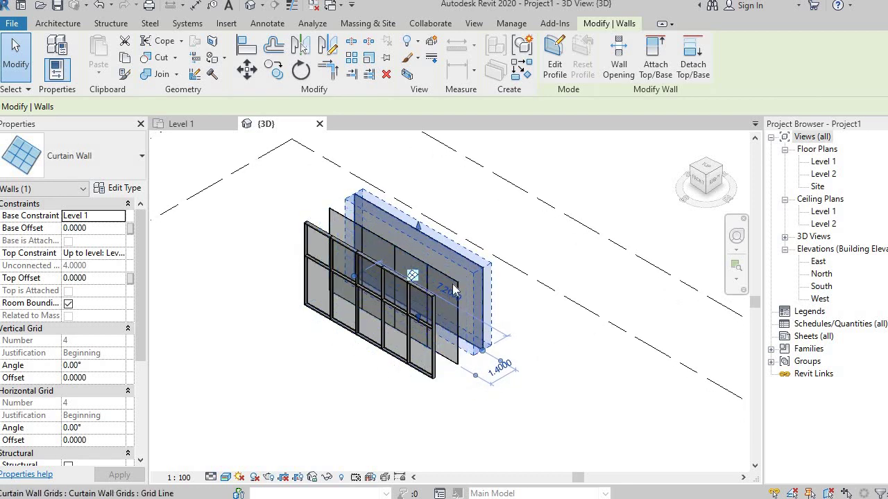
left_click(508, 367)
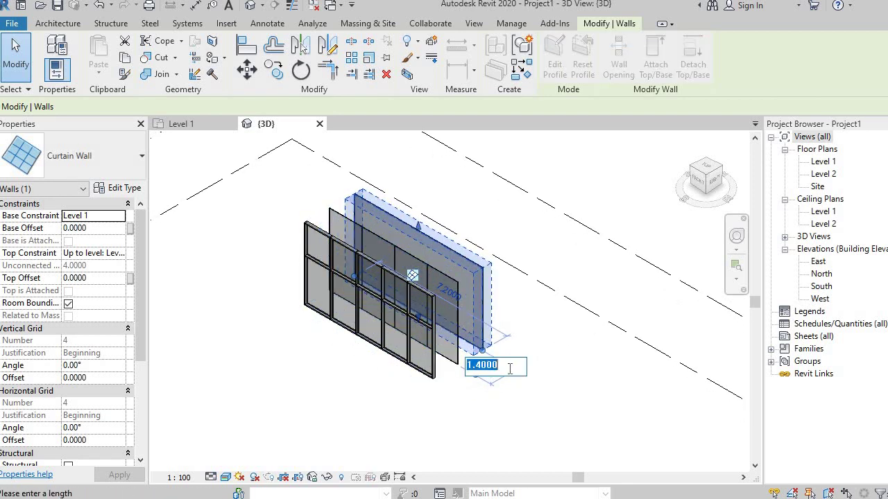
key("Return")
scroll(548, 369, "up", 5)
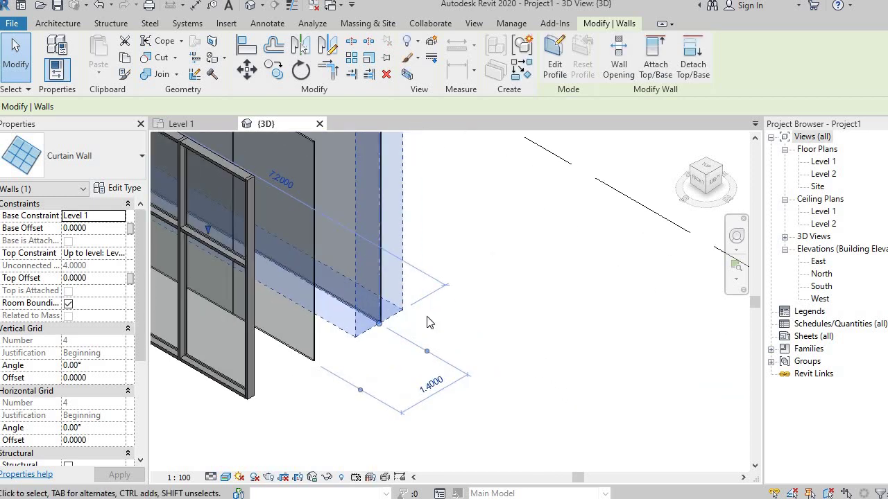
scroll(429, 323, "down", 5)
left_click(495, 346)
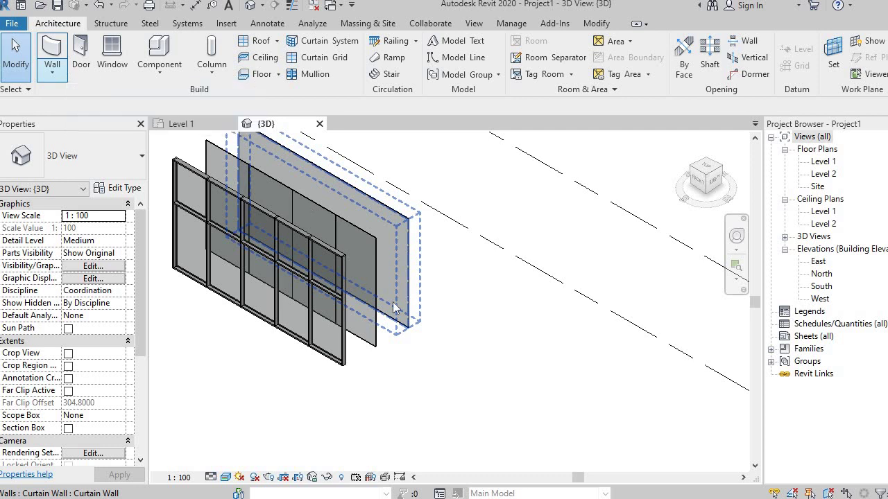
- Select the rear plain curtain wall again and review its instance constraints and grid properties
middle_click_drag(509, 327, 646, 392)
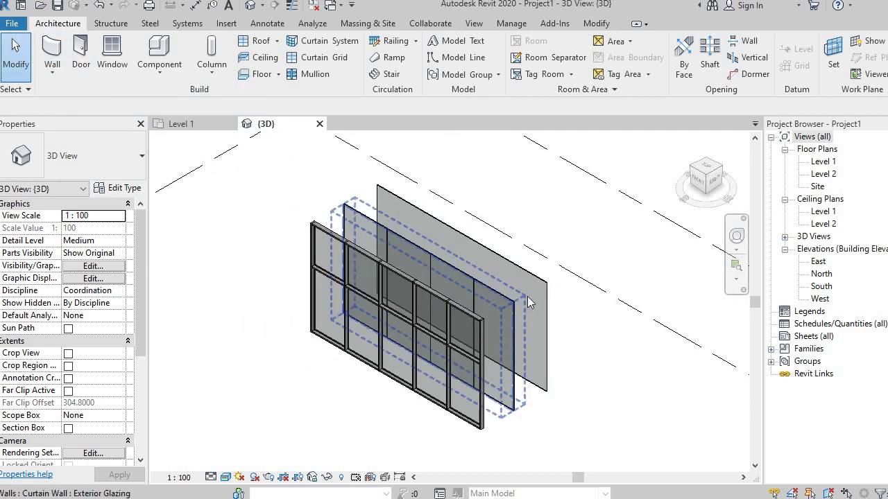
left_click(527, 303)
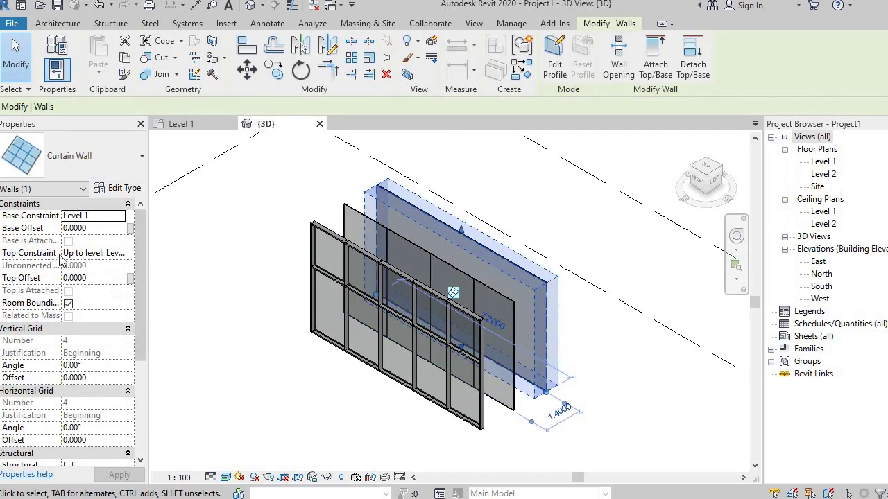
scroll(72, 339, "down", 3)
scroll(81, 359, "up", 3)
left_click(90, 232)
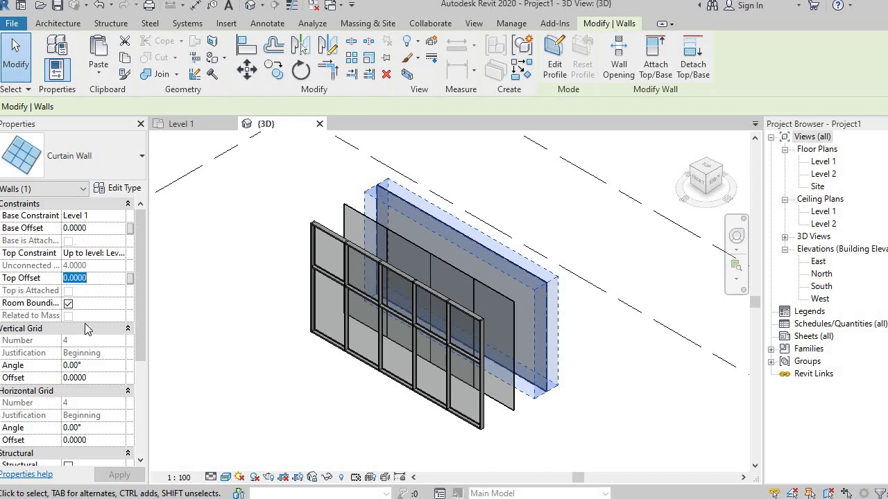
- Review the plain curtain wall's type properties from construction and grids to mullions and identity data, and close them without changes
left_click(119, 190)
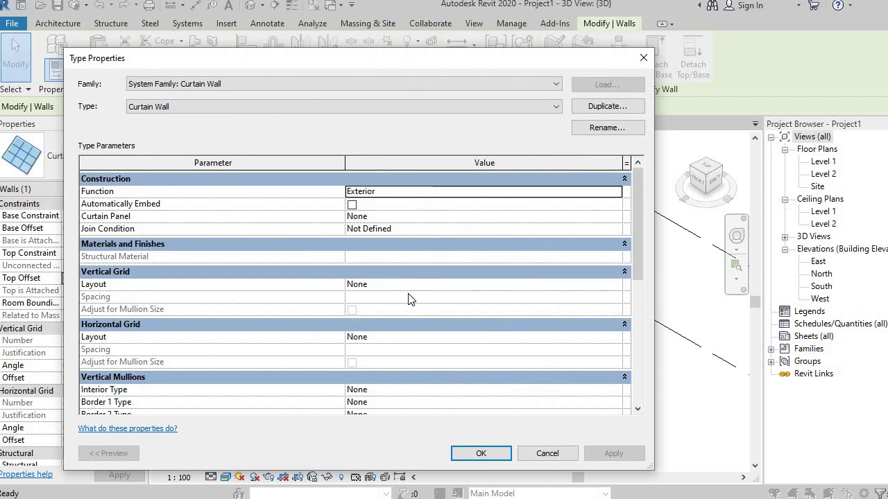
scroll(408, 298, "down", 4)
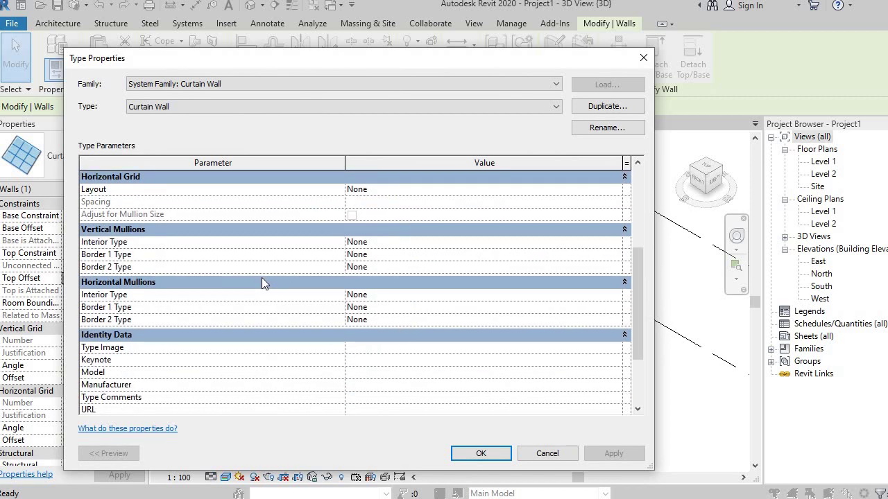
scroll(263, 284, "up", 4)
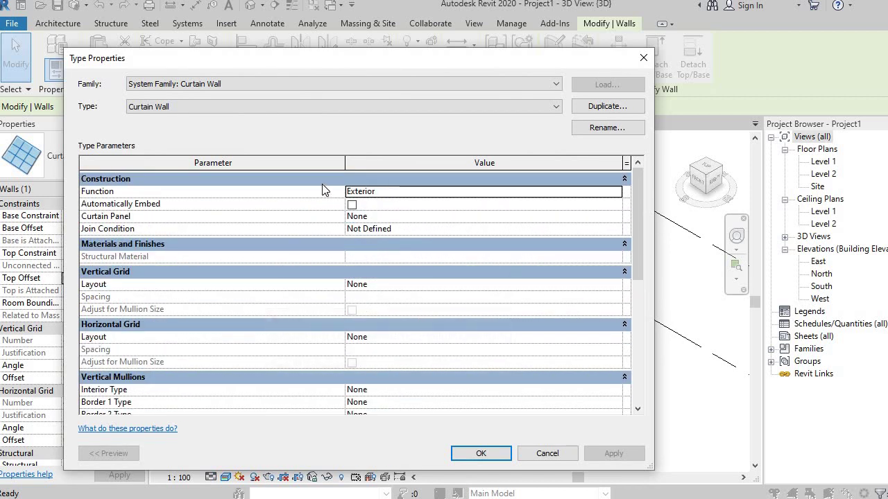
scroll(329, 313, "down", 5)
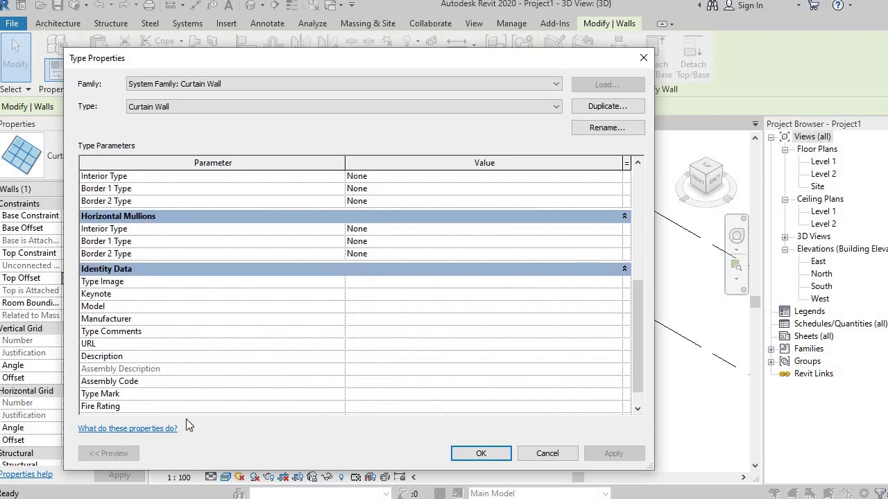
scroll(223, 303, "down", 1)
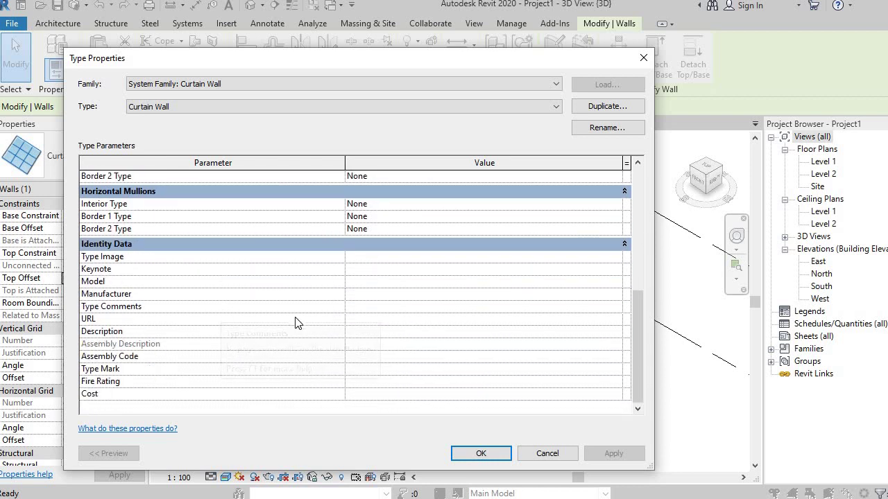
scroll(295, 321, "up", 6)
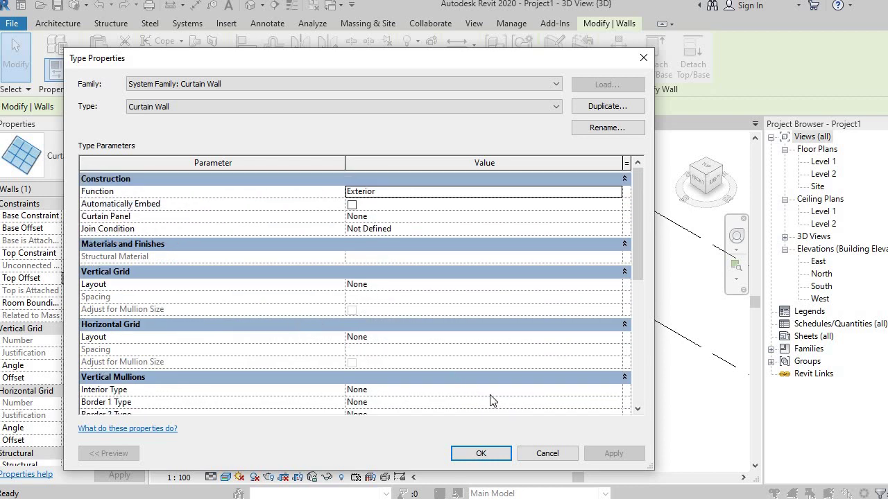
left_click(546, 454)
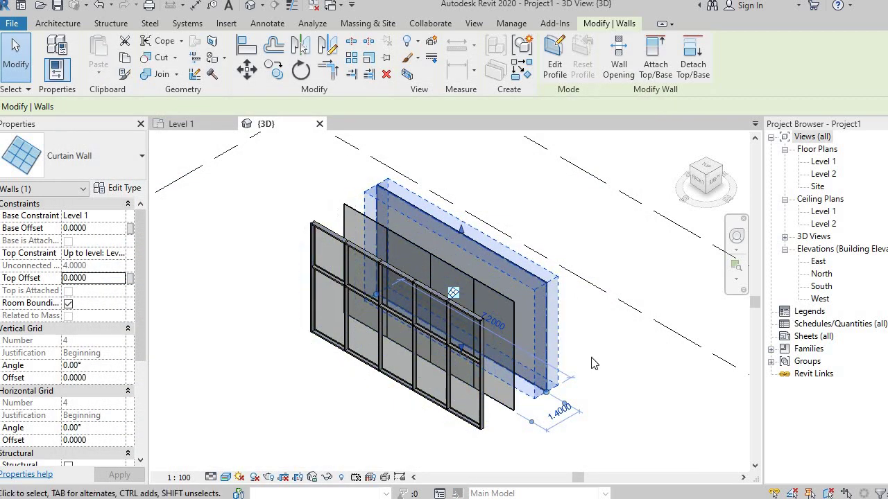
- Set the architectural wall tool's type to the plain Curtain Wall and leave wall placement
left_click(58, 23)
left_click(52, 69)
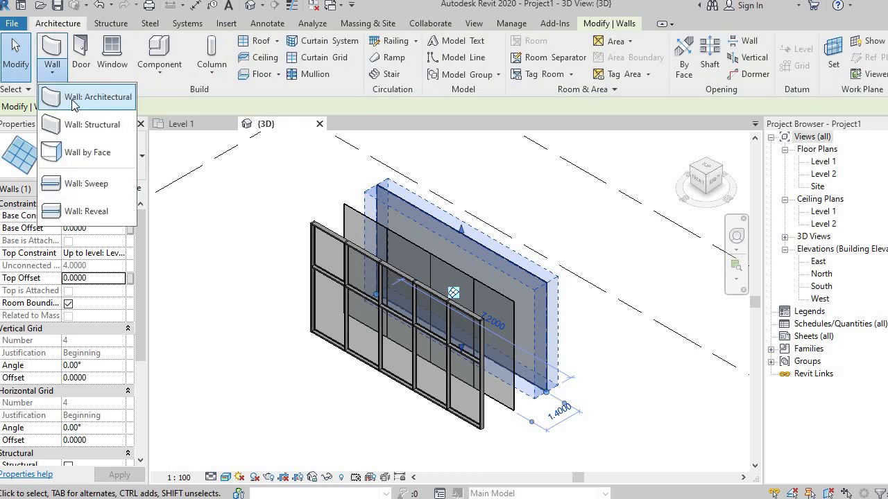
left_click(73, 99)
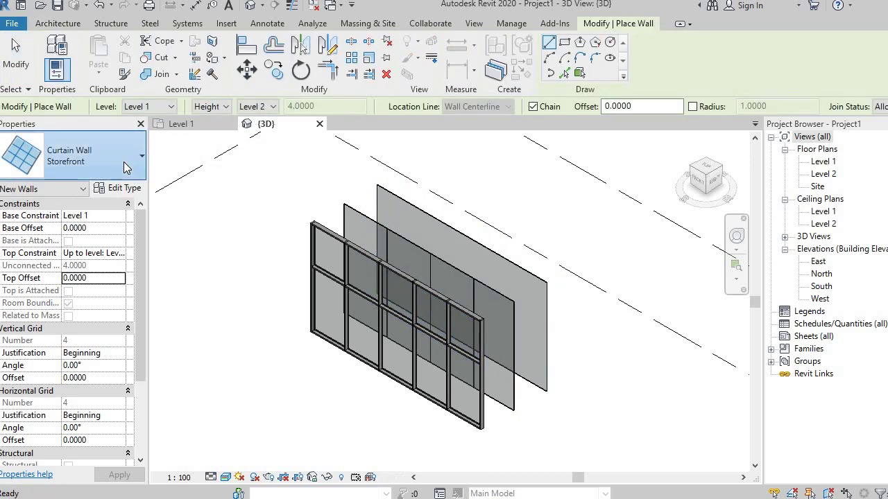
left_click(124, 161)
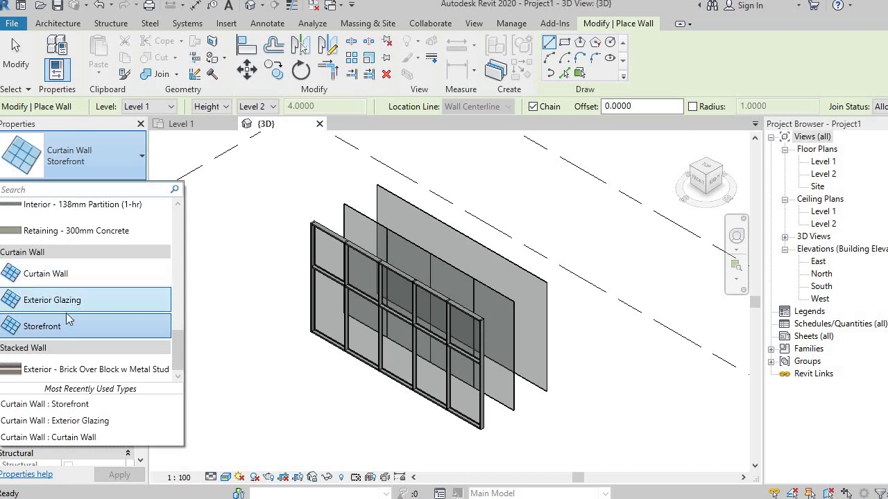
left_click(76, 284)
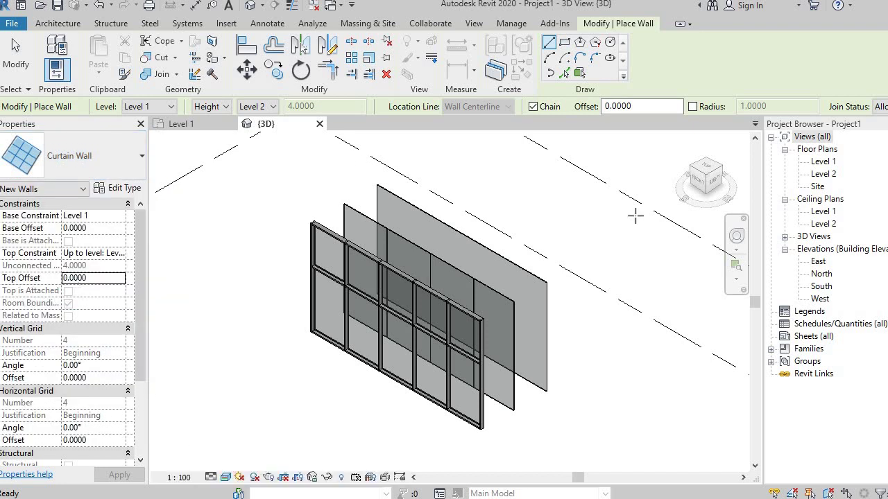
key("Escape")
key("Escape")
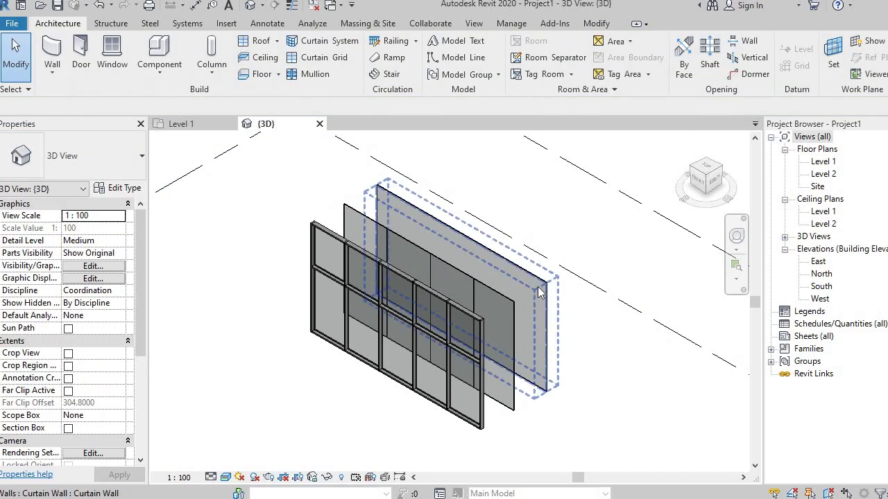
left_click(538, 294)
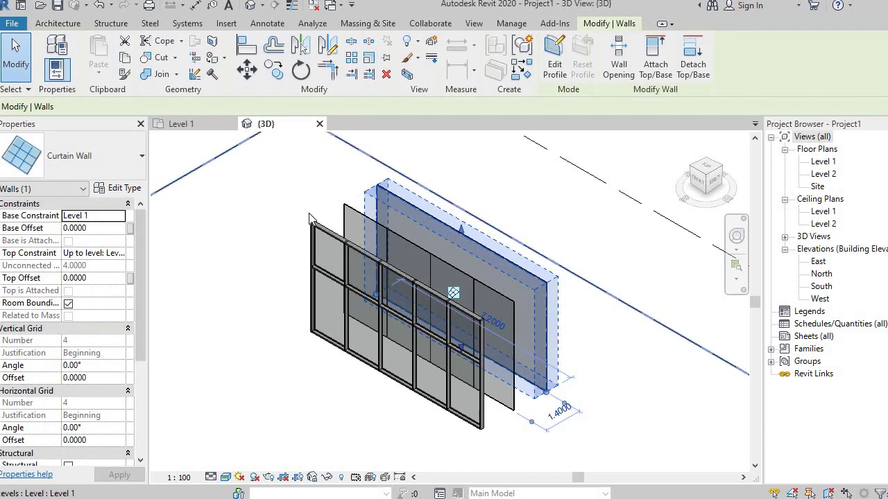
left_click(58, 23)
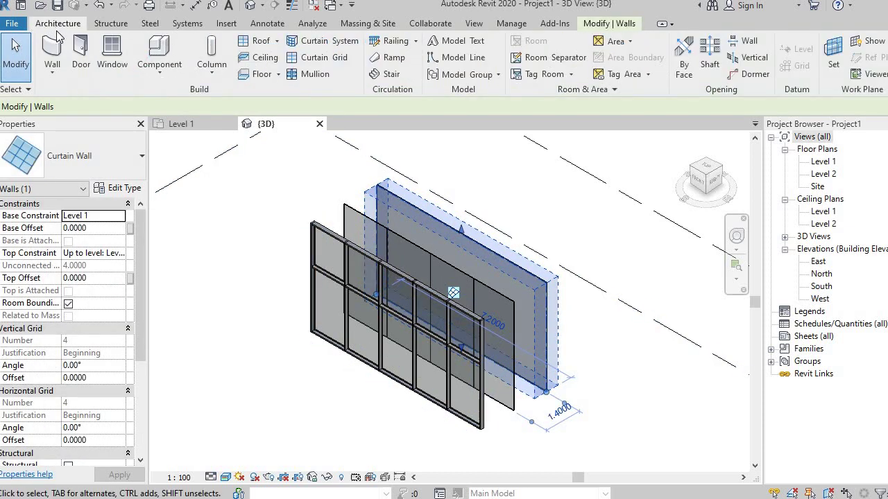
left_click(61, 75)
left_click(70, 103)
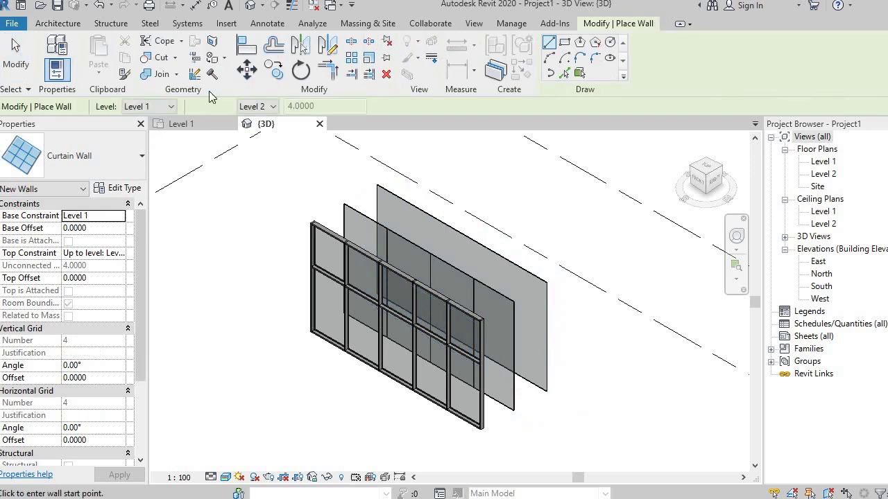
left_click(495, 257)
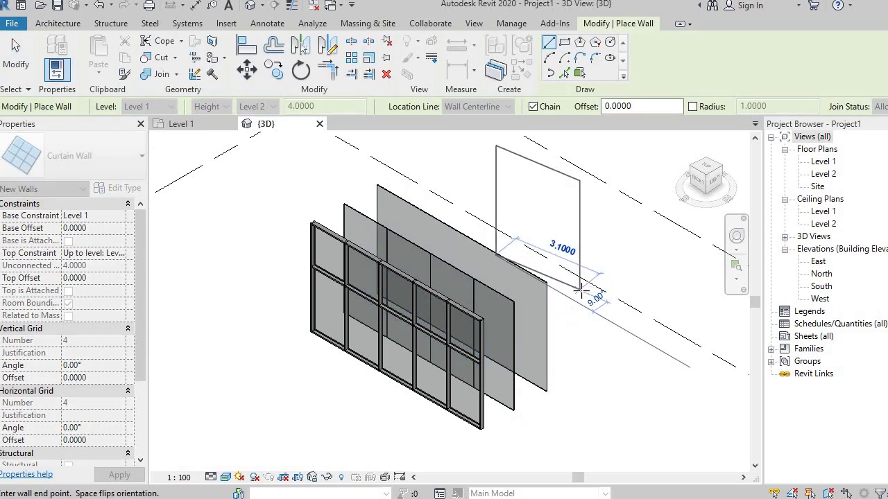
key("Escape")
left_click(16, 50)
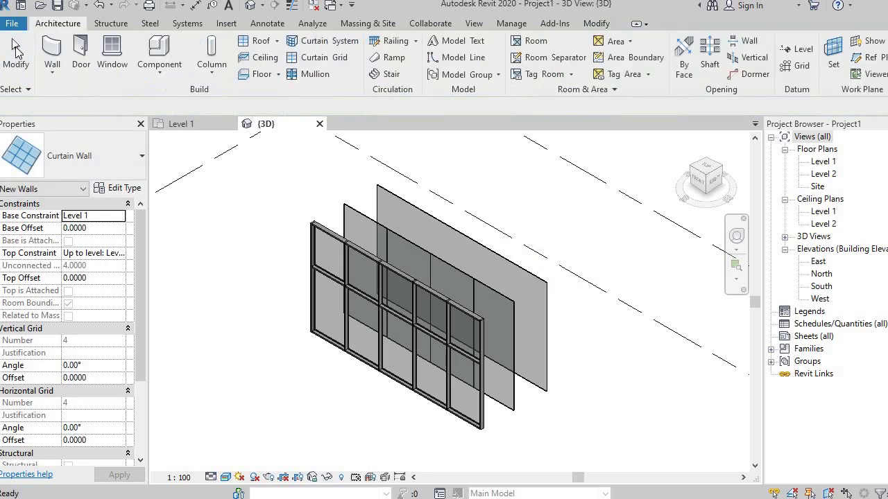
- Select the rear plain curtain wall and compare it with the Exterior Glazing and Storefront walls in front of it
left_click(541, 300)
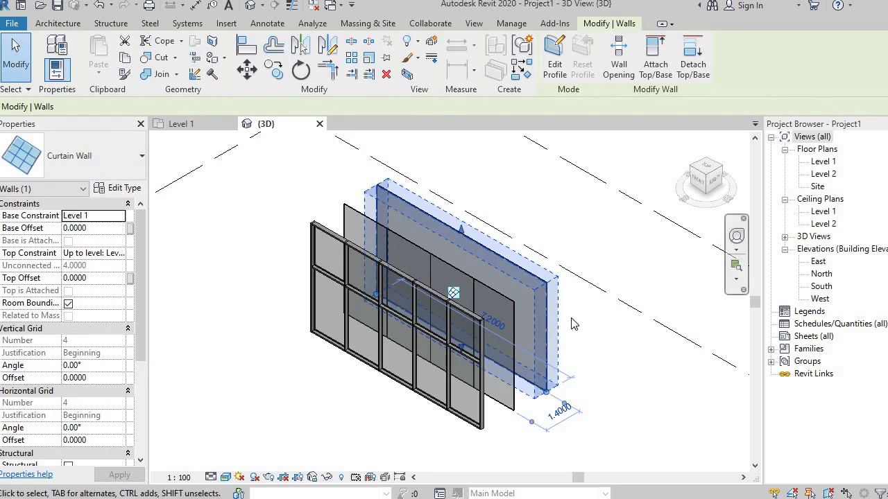
scroll(486, 313, "up", 3)
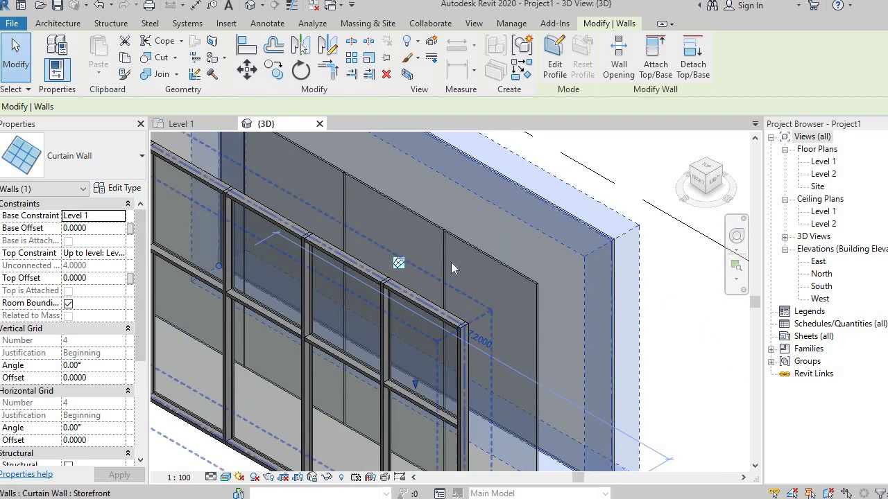
scroll(292, 190, "down", 2)
middle_click_drag(322, 225, 450, 220)
scroll(483, 315, "down", 2)
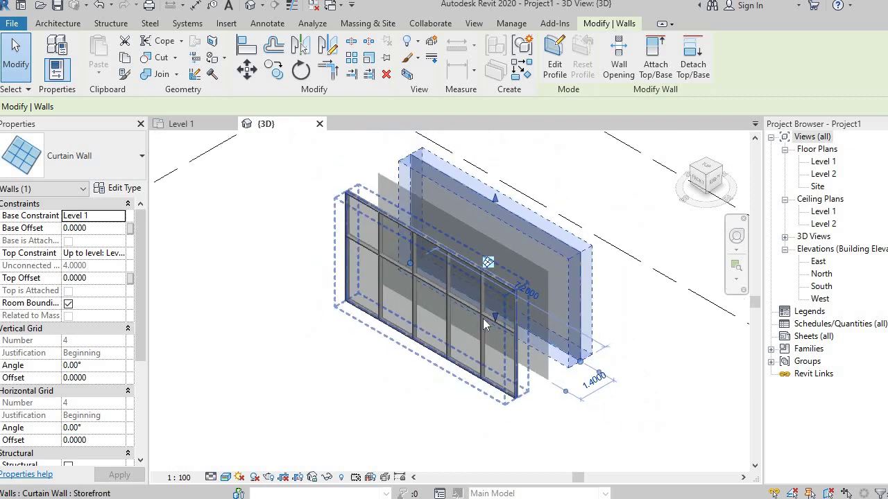